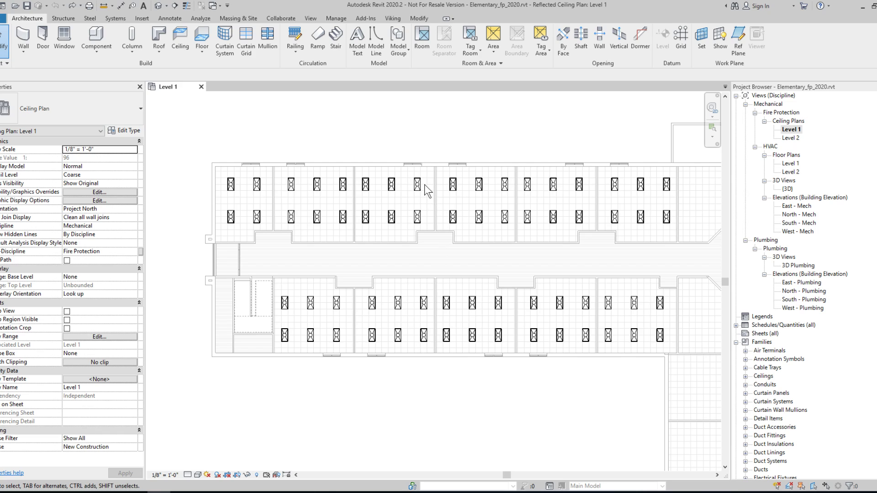
Launch the Viking Sprinkler Selector from the Viking ribbon's Tools panel.
click(392, 19)
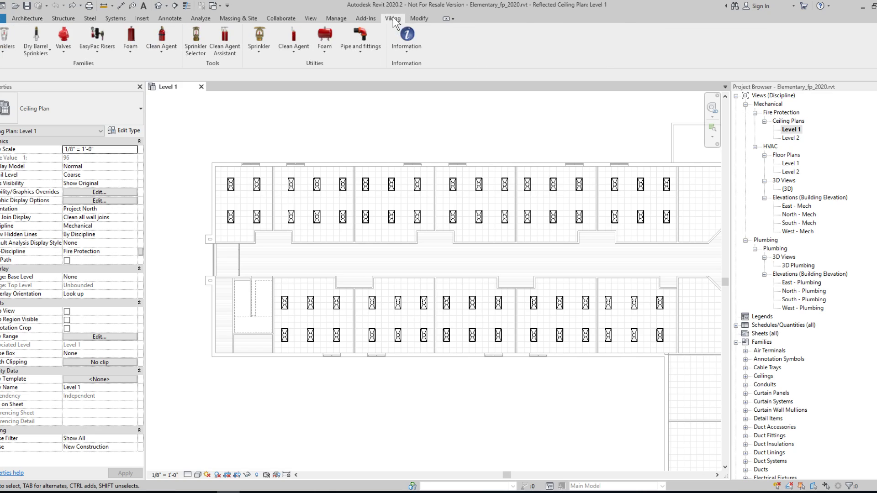
click(193, 47)
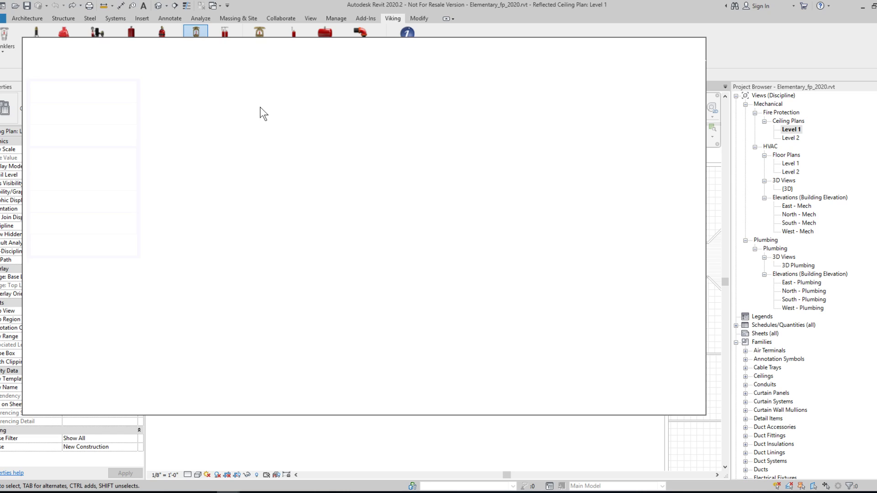
drag(229, 48, 249, 42)
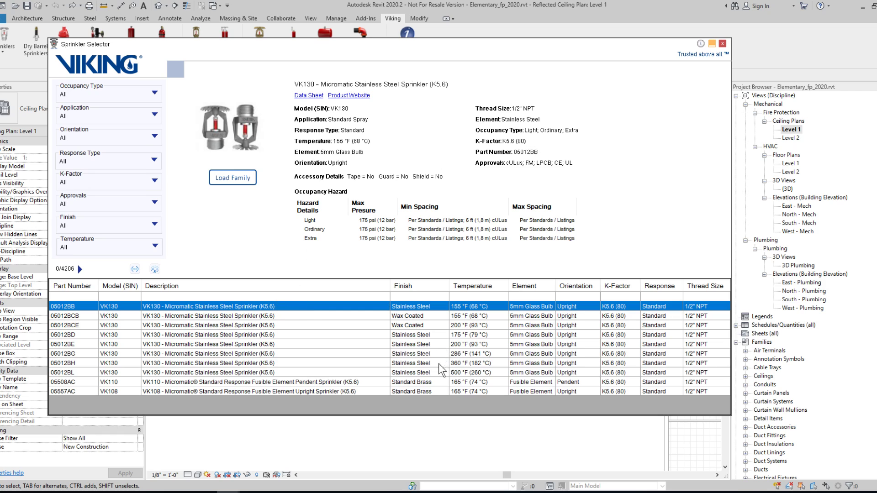
click(367, 381)
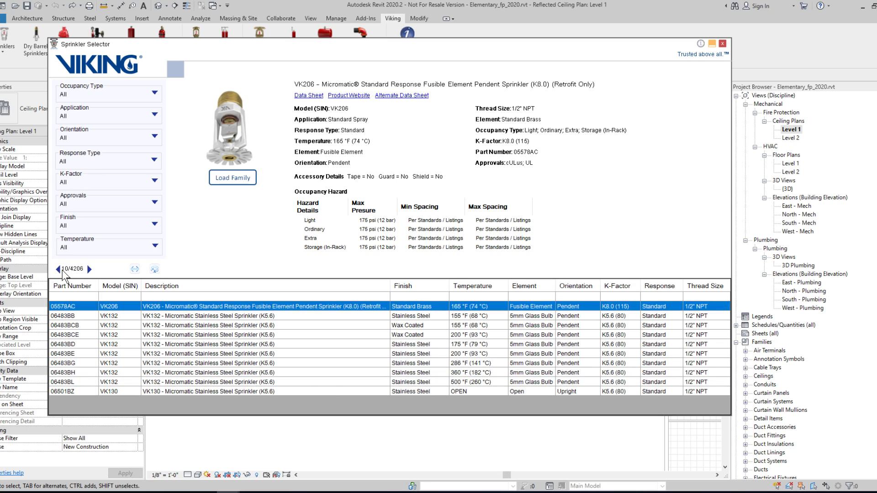
click(57, 269)
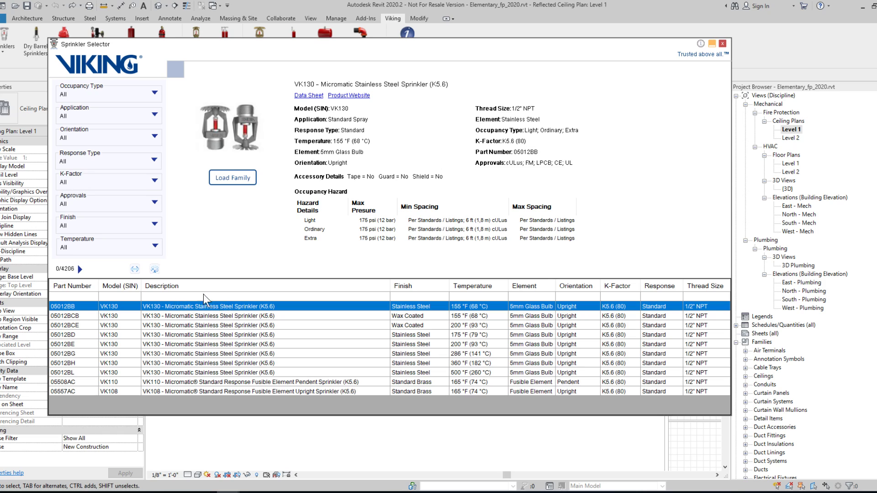
Filter the results table to model VK1021 with a 155 temperature rating.
click(188, 295)
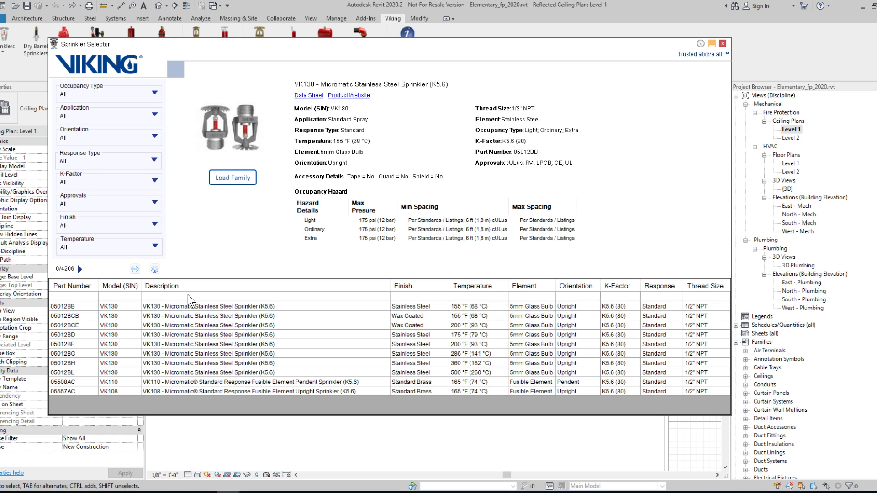
click(130, 298)
text(VK1)
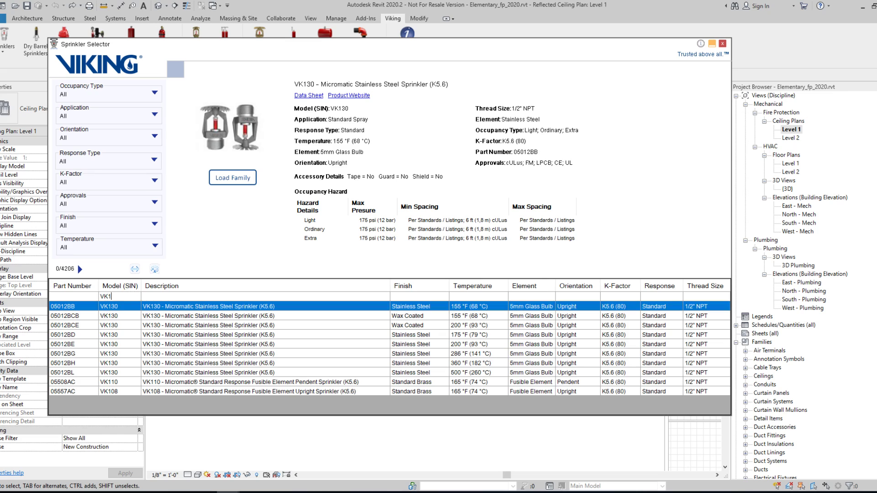
text(021)
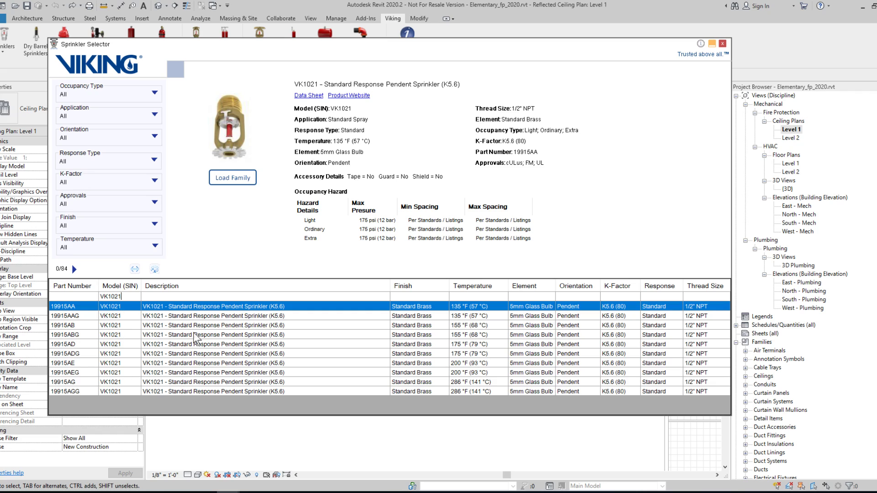
click(484, 295)
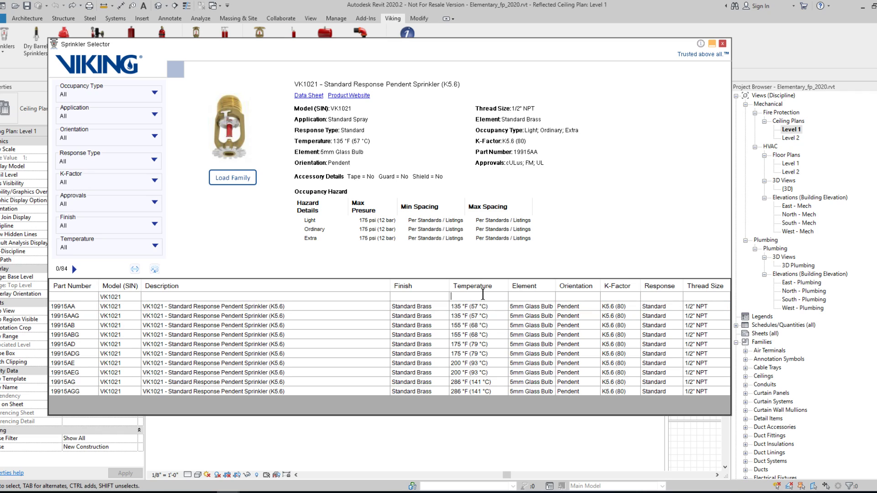
text(155)
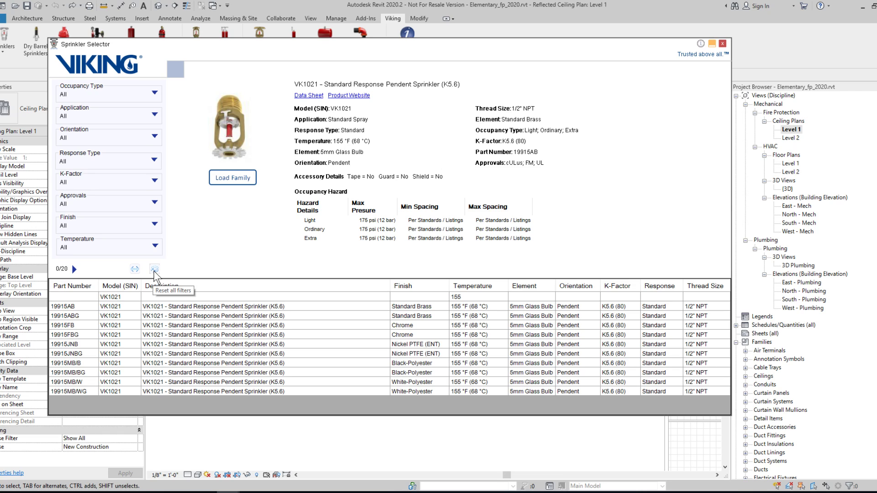
Reset all filters, then limit results to FM-approved, Light occupancy sprinklers.
click(154, 274)
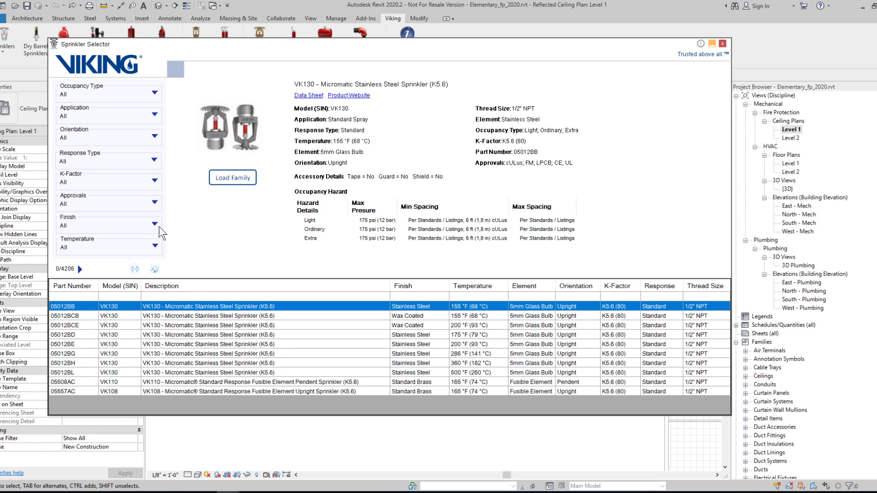
click(154, 202)
click(154, 204)
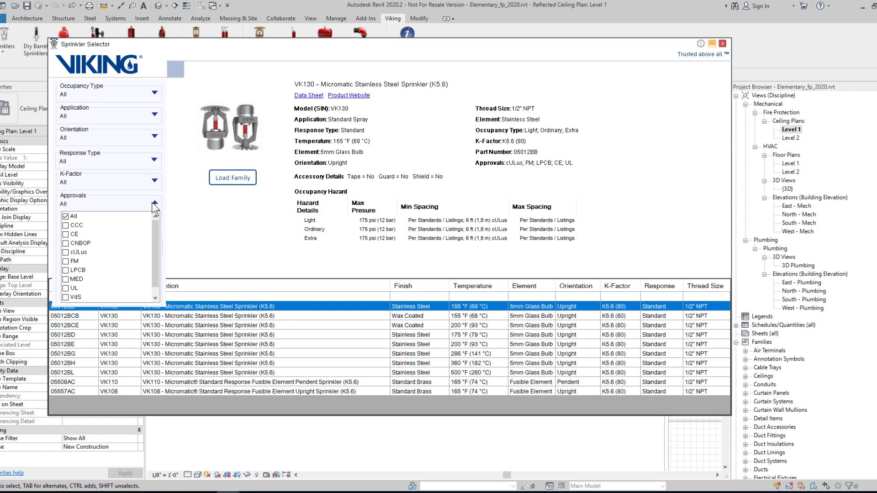
click(75, 261)
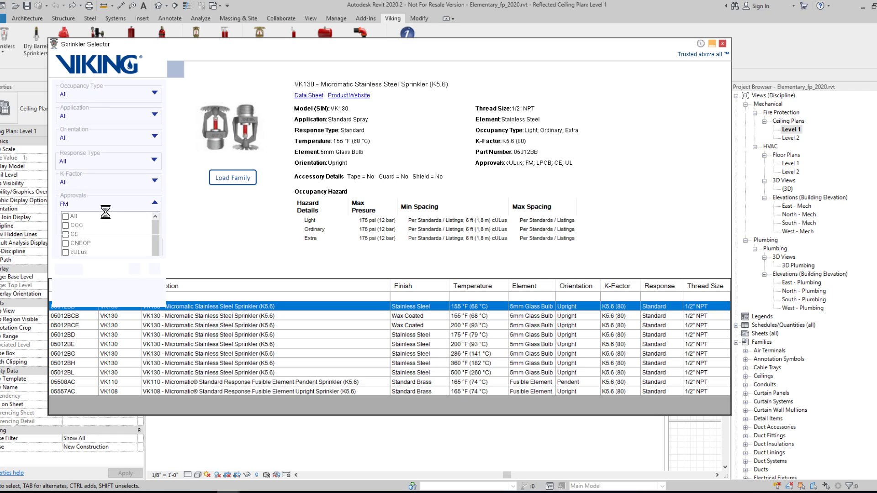
click(155, 94)
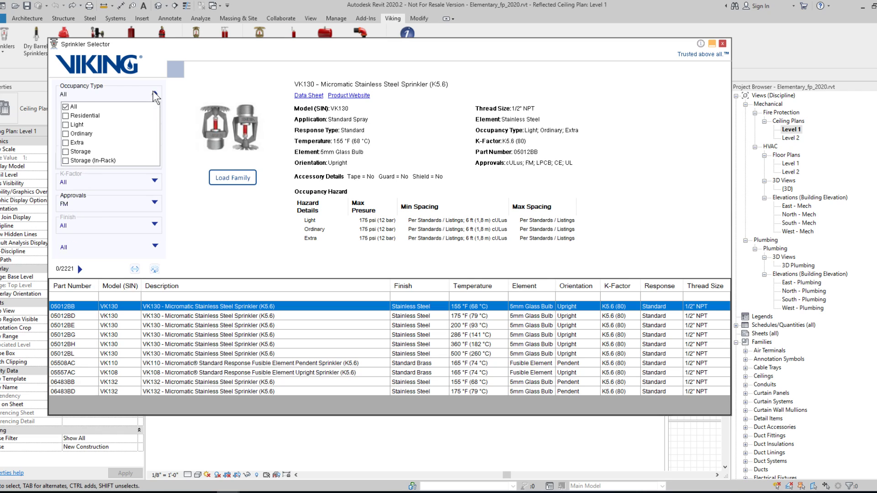
click(77, 126)
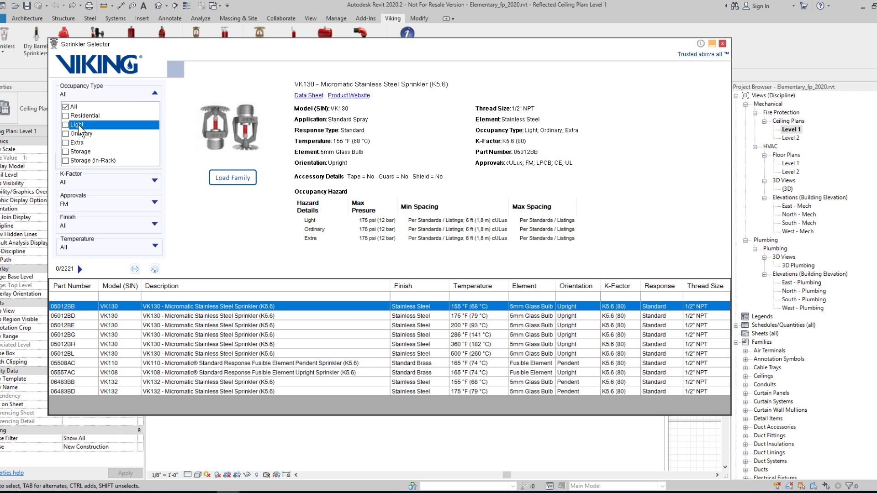
click(170, 132)
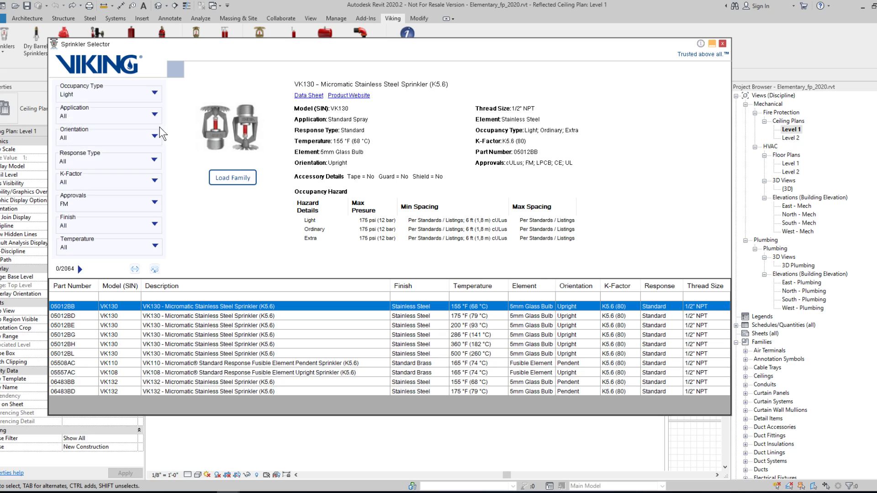
Restrict to Extended Coverage sprinklers rated 155 °F or 175 °F.
click(154, 115)
click(92, 138)
click(177, 247)
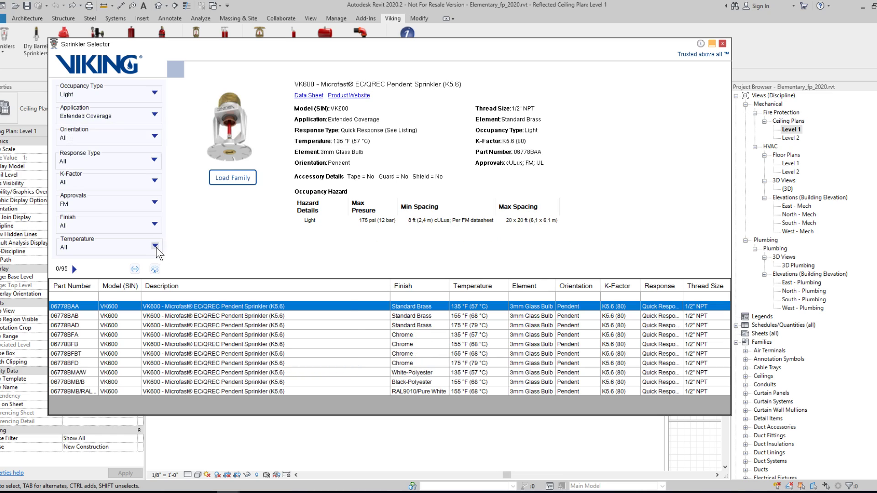
click(156, 246)
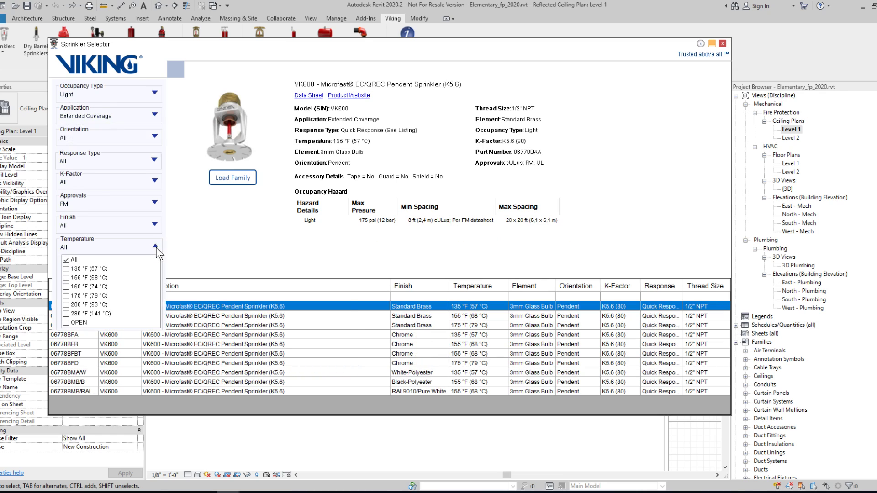
click(87, 279)
click(78, 296)
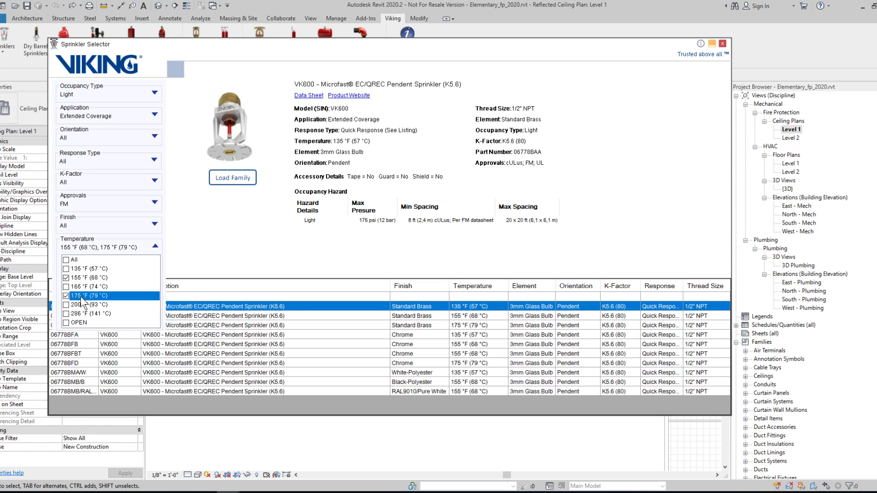
click(214, 262)
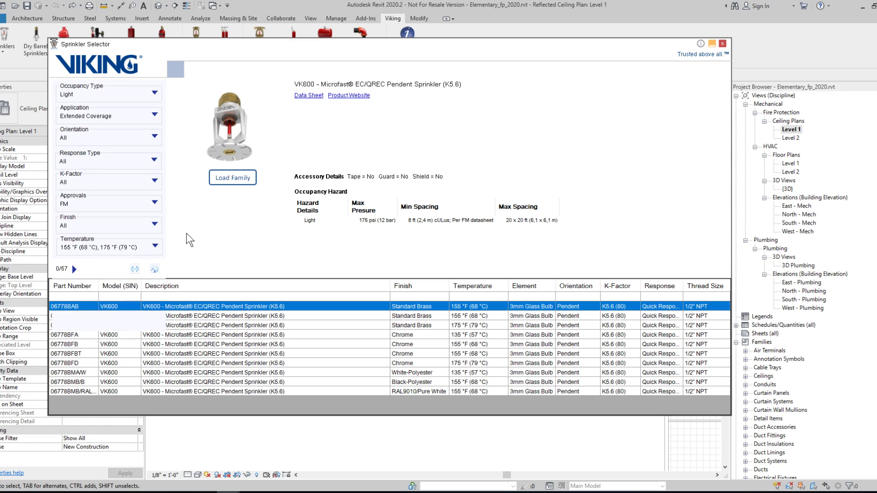
Narrow to Standard Brass finish, Pendent orientation and K5.6 (80) K-factor.
click(155, 225)
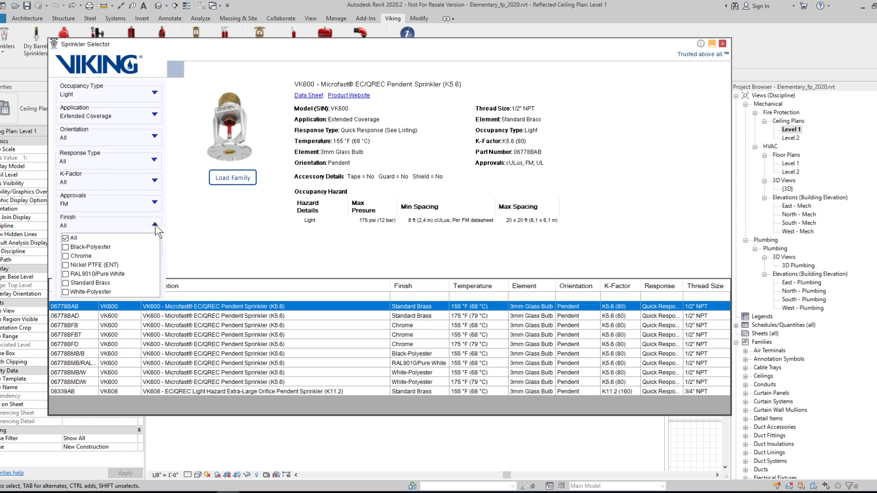
click(98, 283)
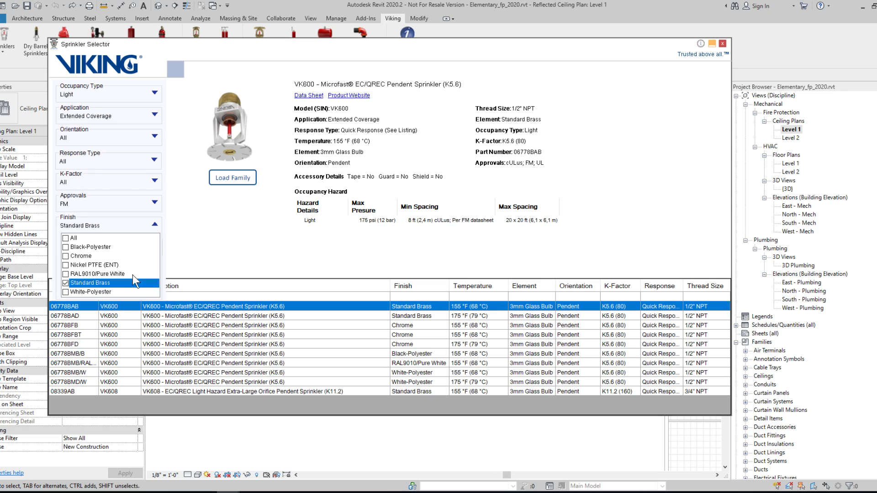
click(155, 136)
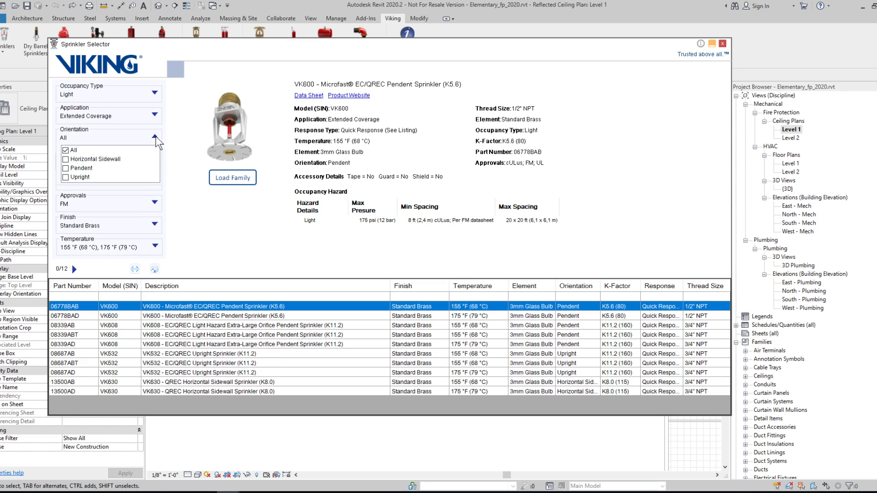
click(84, 168)
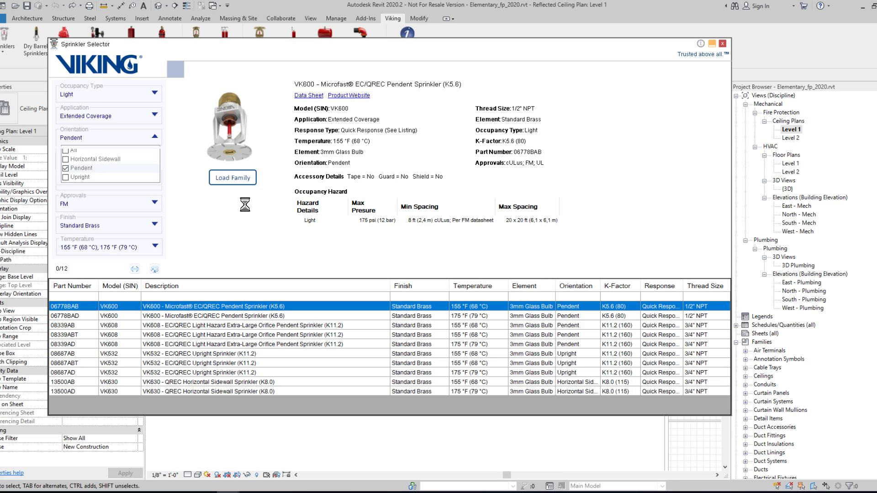
click(155, 181)
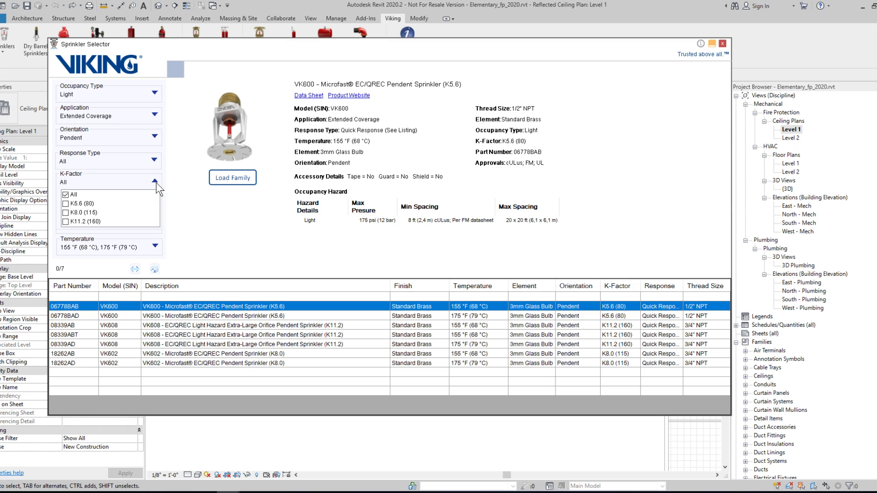
click(81, 204)
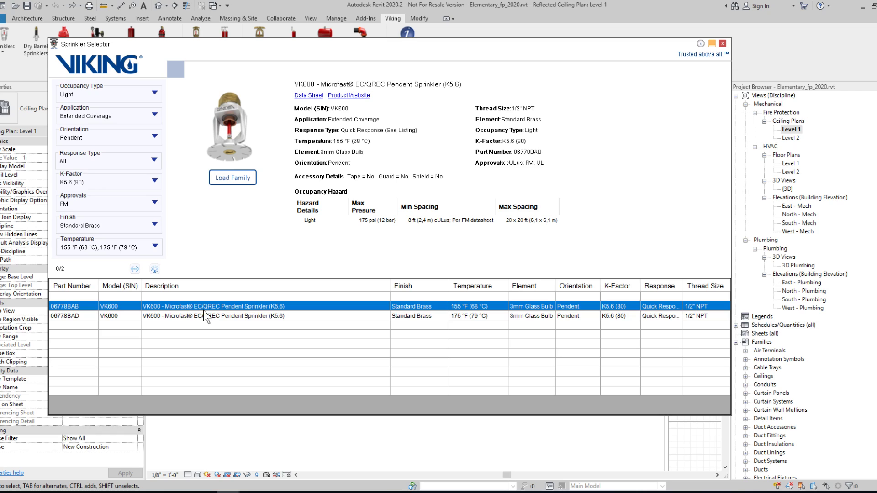
Choose the 175 °F VK600 06778BAD and set its elevation from level to 8' 0".
click(458, 319)
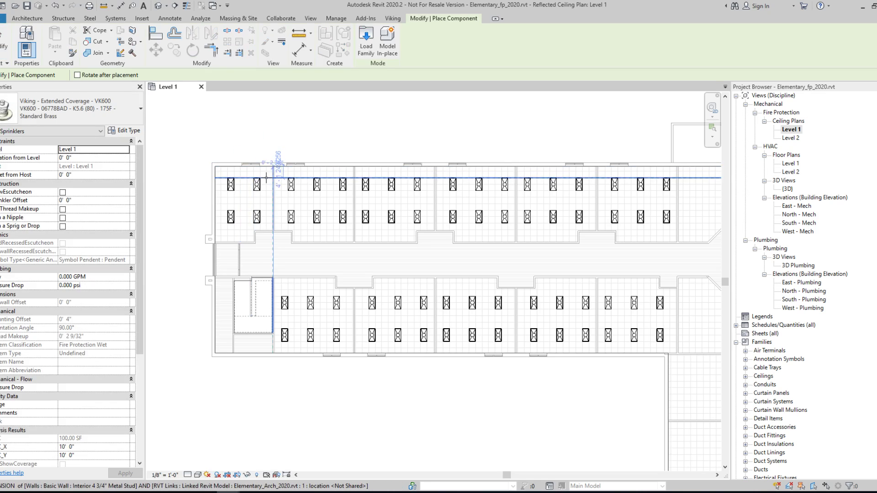
click(99, 157)
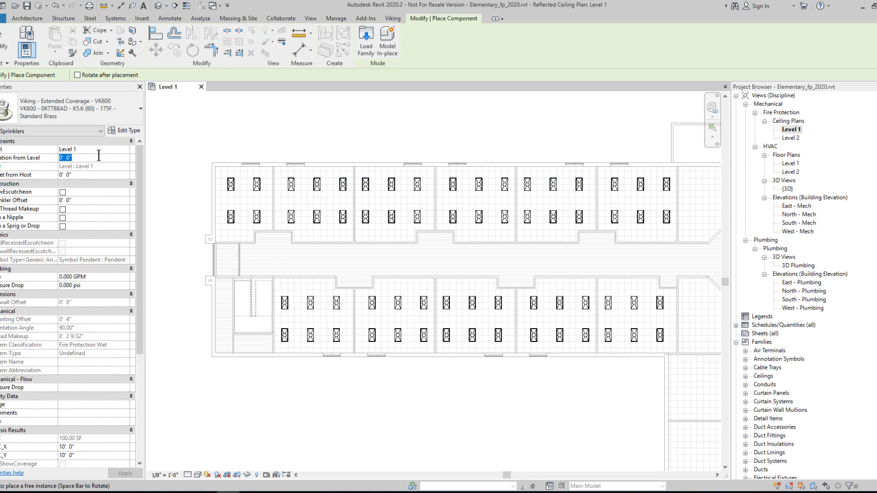
text(8)
key(Return)
Place two sprinklers 14' 0" apart between the light fixtures, then open one's type properties.
scroll(372, 196, up, 5)
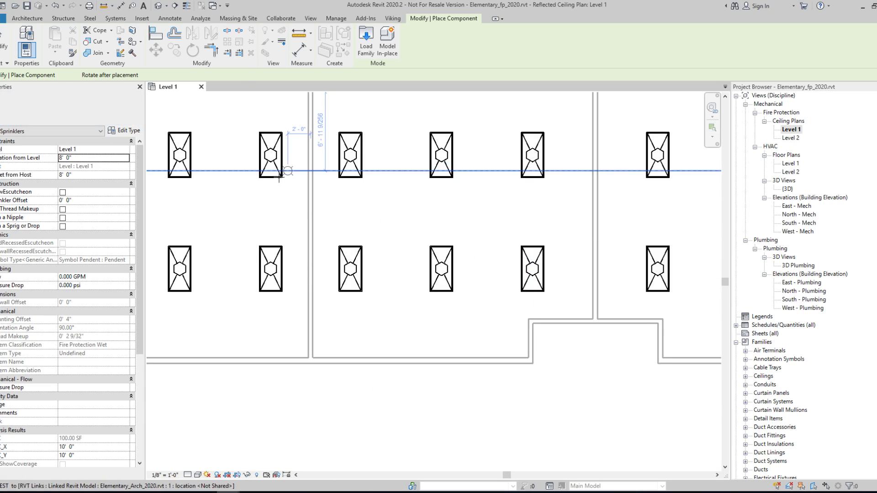
scroll(277, 179, up, 1)
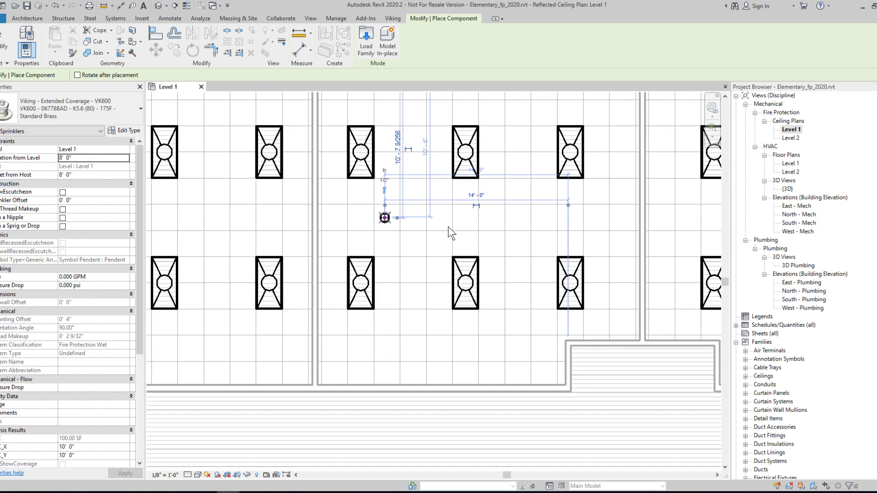
click(385, 218)
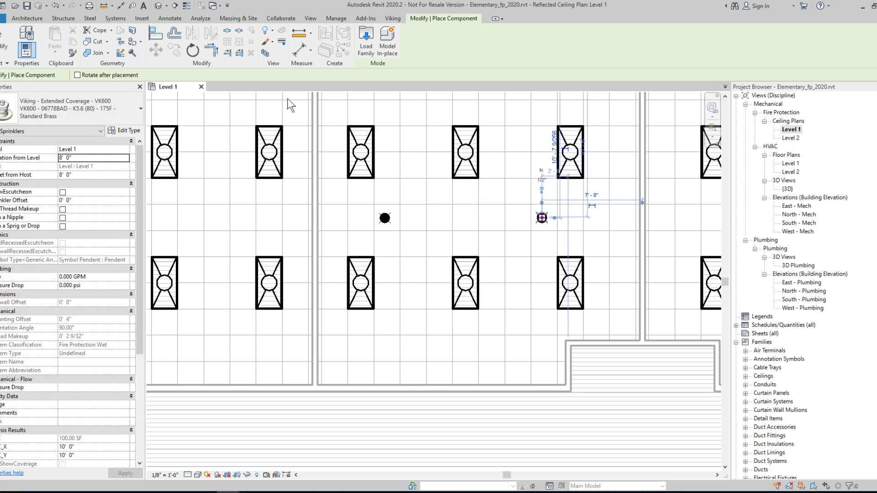
click(541, 218)
key(Escape)
key(Escape)
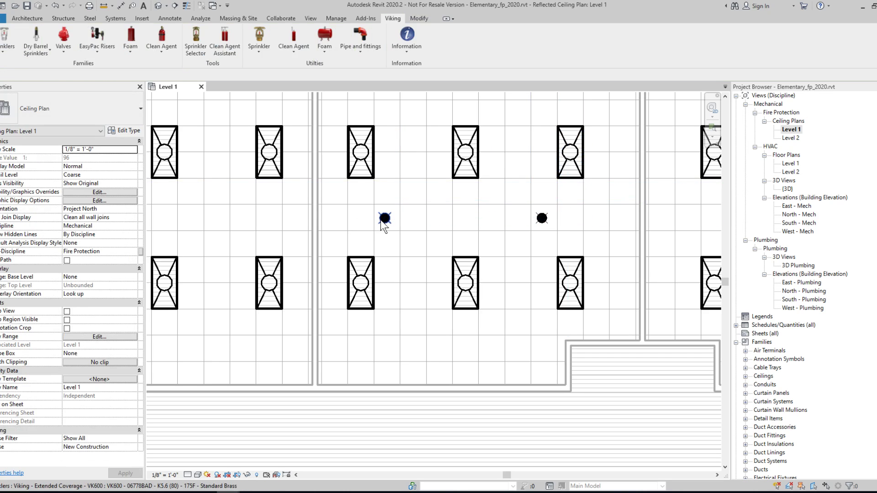
click(382, 219)
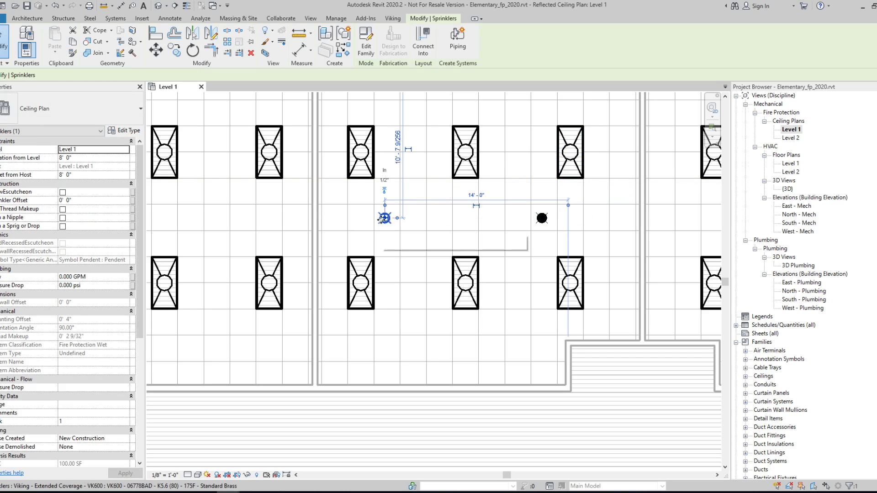
click(128, 130)
Scroll through the VK600 type parameters to review its fire protection values.
scroll(380, 243, down, 7)
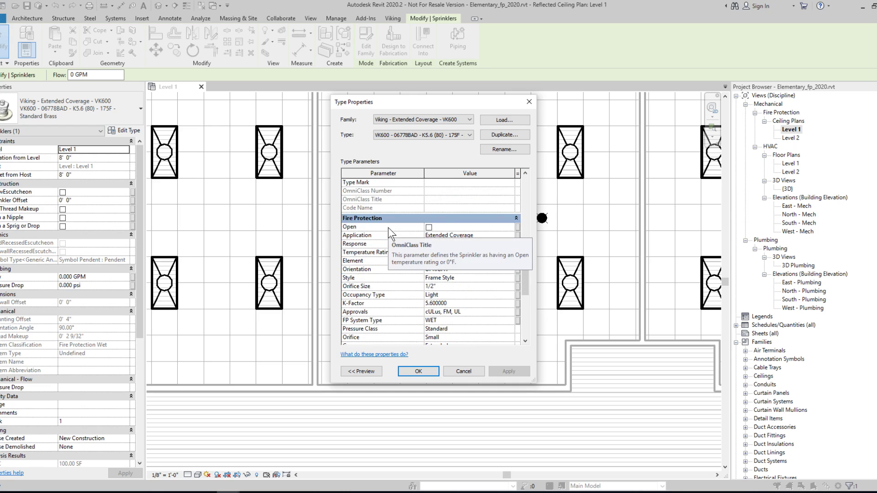
scroll(389, 228, down, 4)
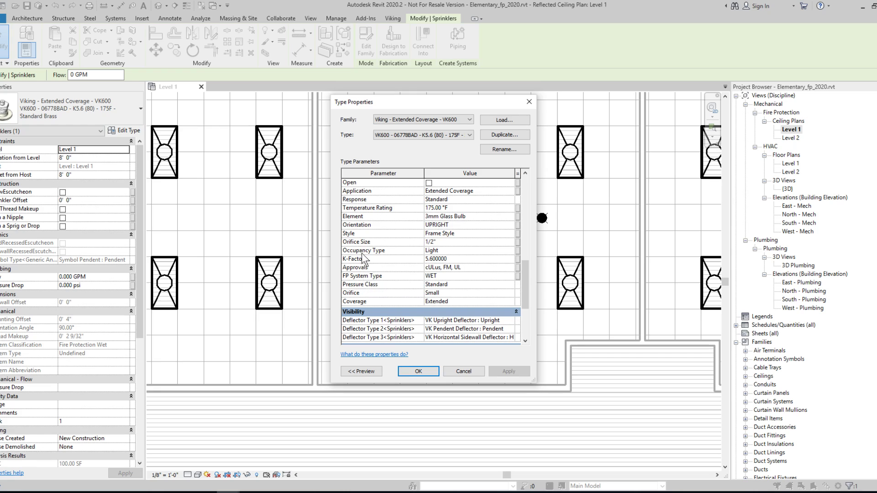
mouse_move(407, 271)
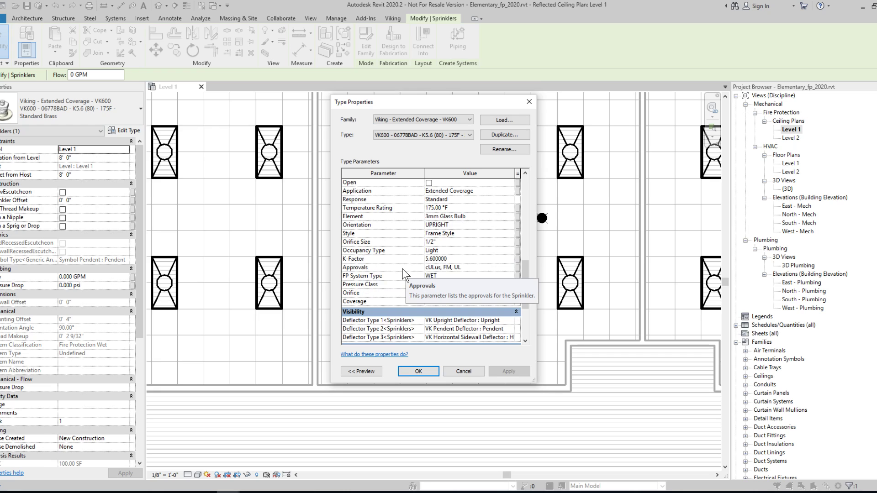
scroll(406, 272, down, 2)
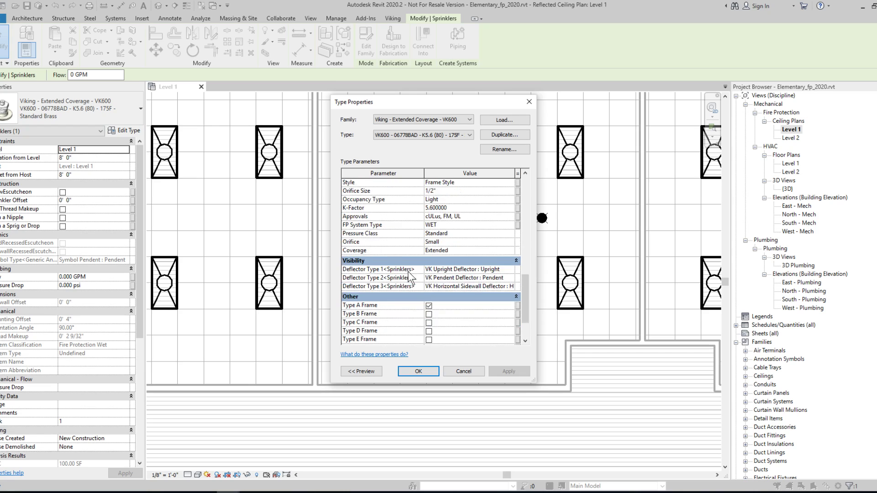
scroll(408, 271, down, 1)
Cancel Type Properties without changes and reselect the placed VK600 sprinkler.
click(462, 371)
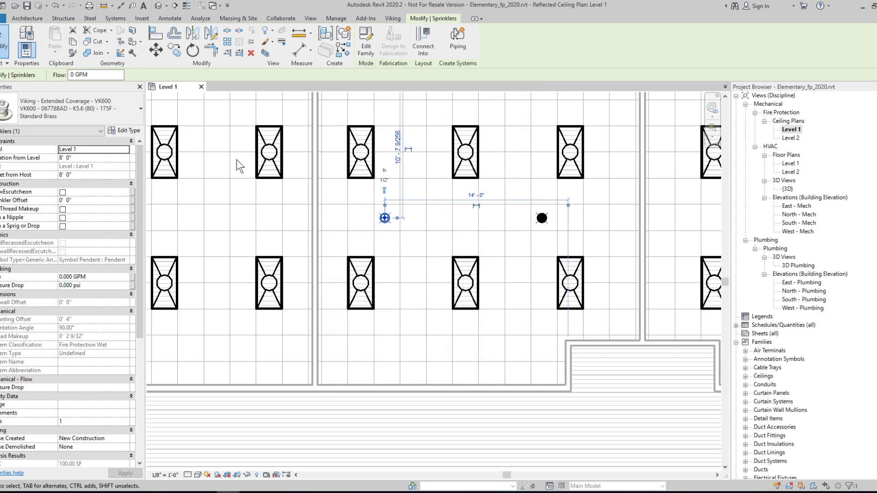
click(382, 247)
scroll(384, 237, up, 3)
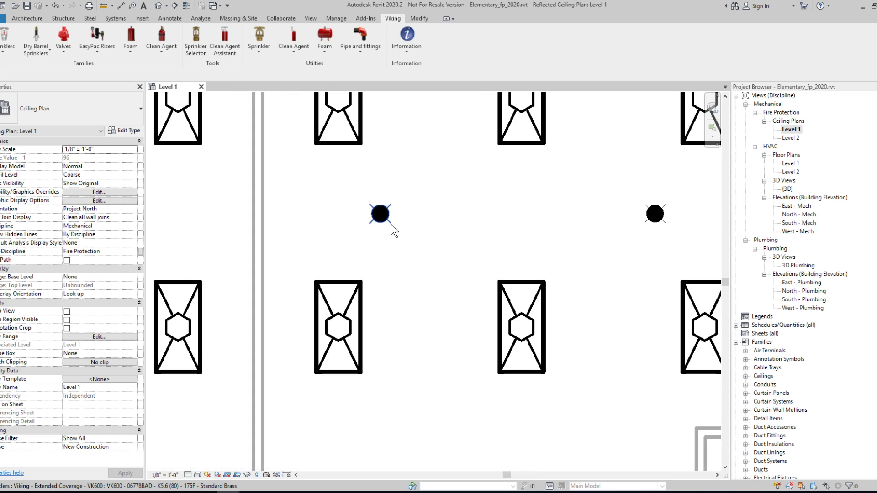
click(384, 217)
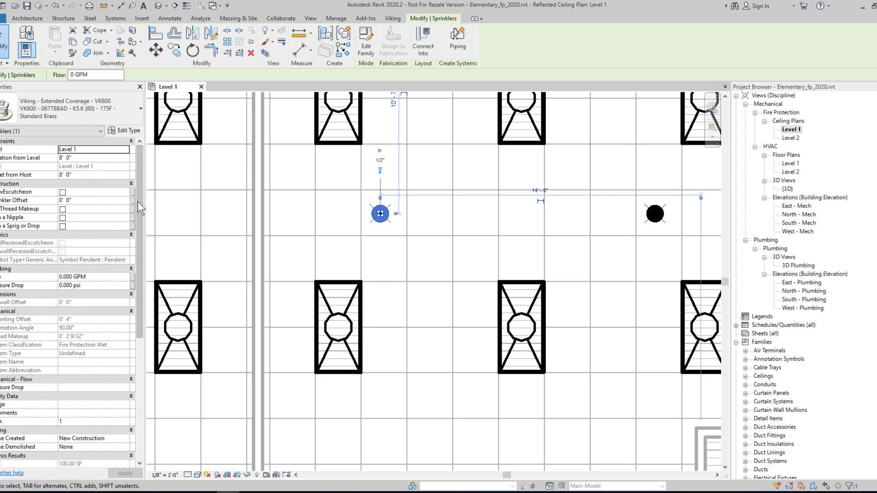
Expand the VK600 family in the Project Browser to show type 06778BAD, resizing the browser.
scroll(604, 273, down, 1)
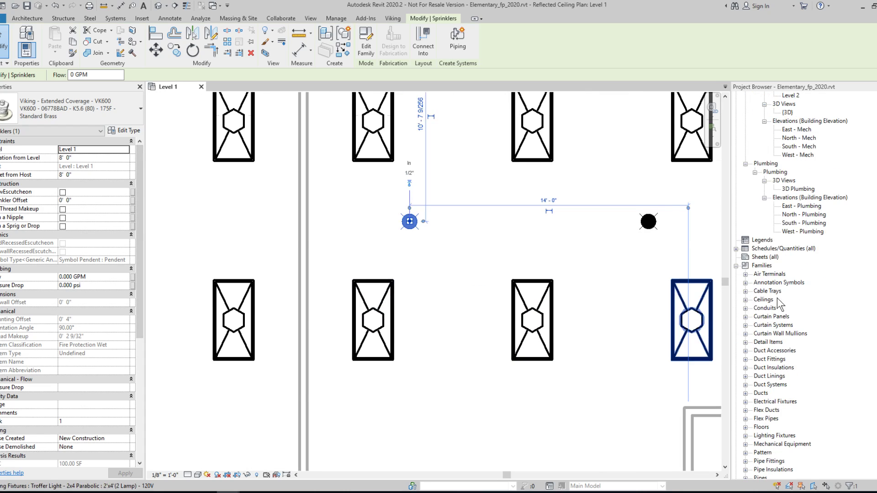
scroll(772, 376, down, 10)
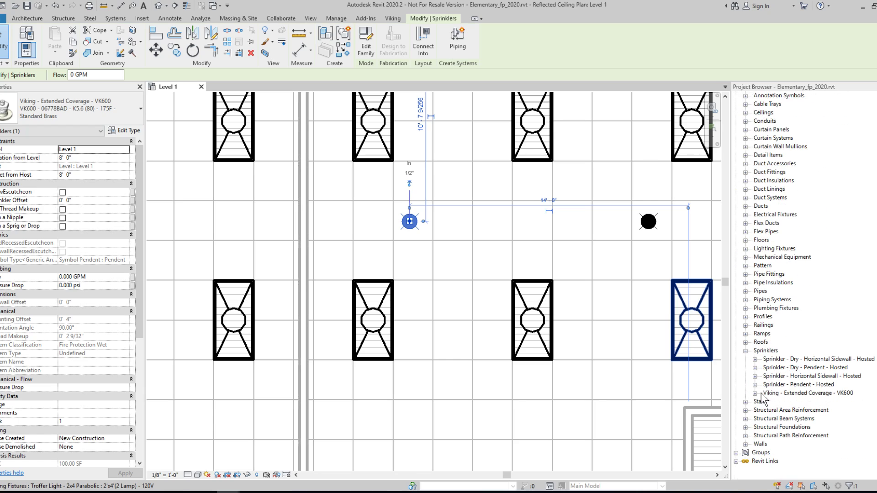
click(755, 393)
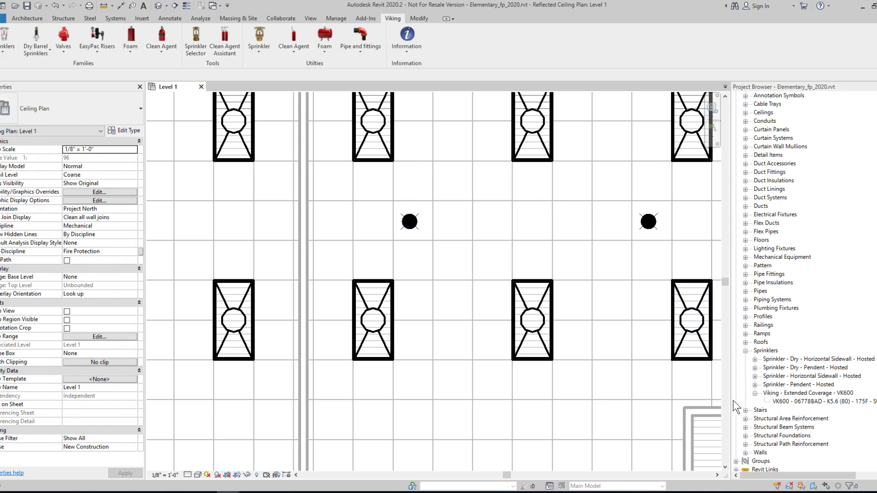
drag(729, 400, 590, 397)
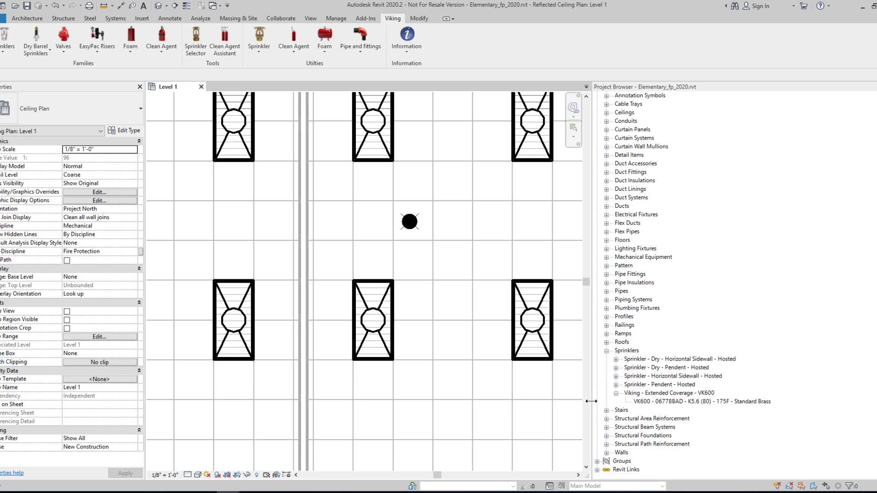
drag(590, 401, 703, 400)
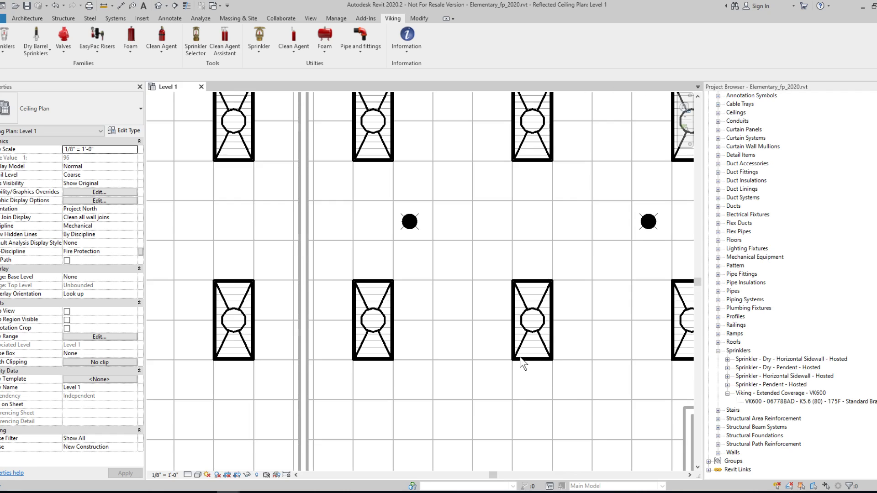
Scroll the VK600 data sheet to the FM approval chart, then the product page to Technical Details.
click(272, 444)
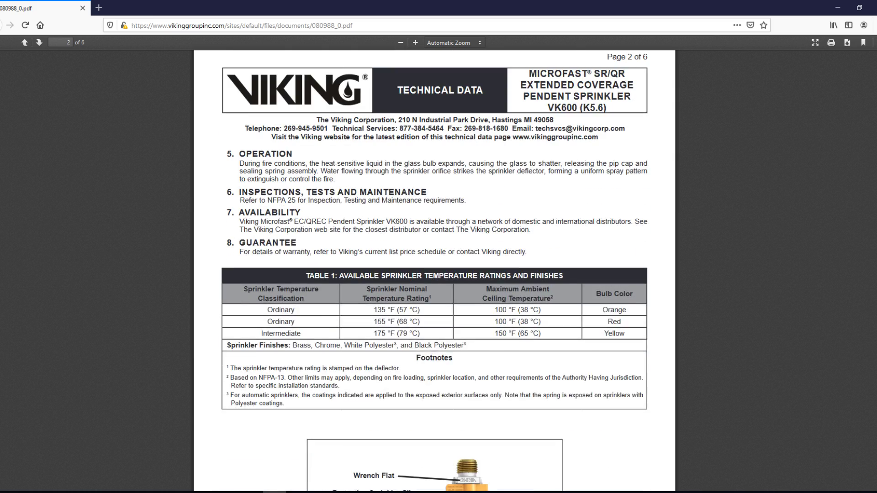
scroll(385, 346, down, 12)
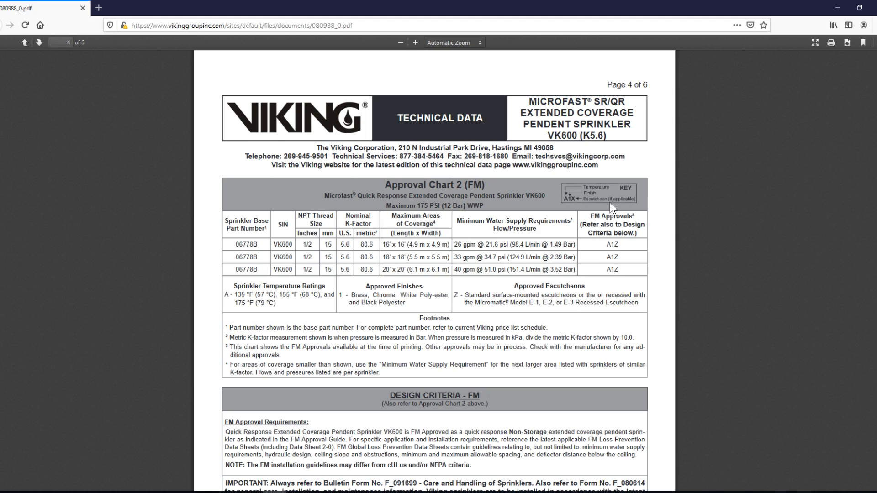
click(836, 8)
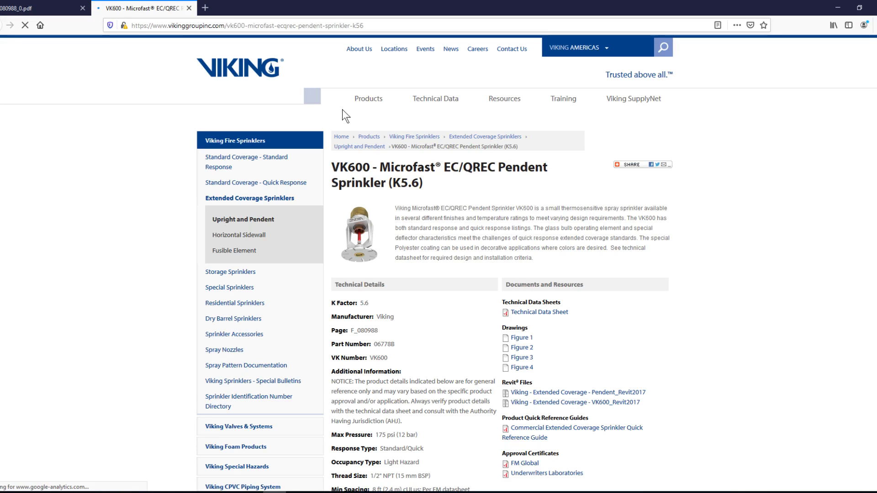
scroll(458, 174, down, 2)
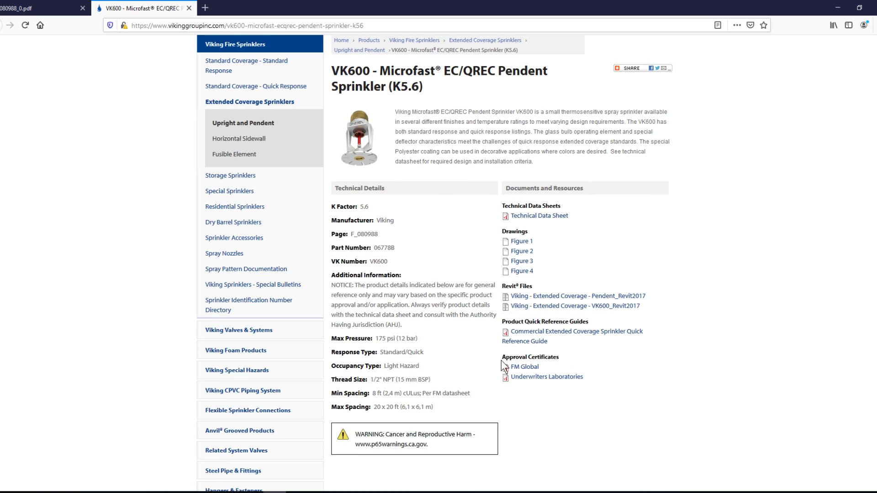
Return to Revit, reset all Sprinkler Selector filters and show the advanced search options.
click(837, 8)
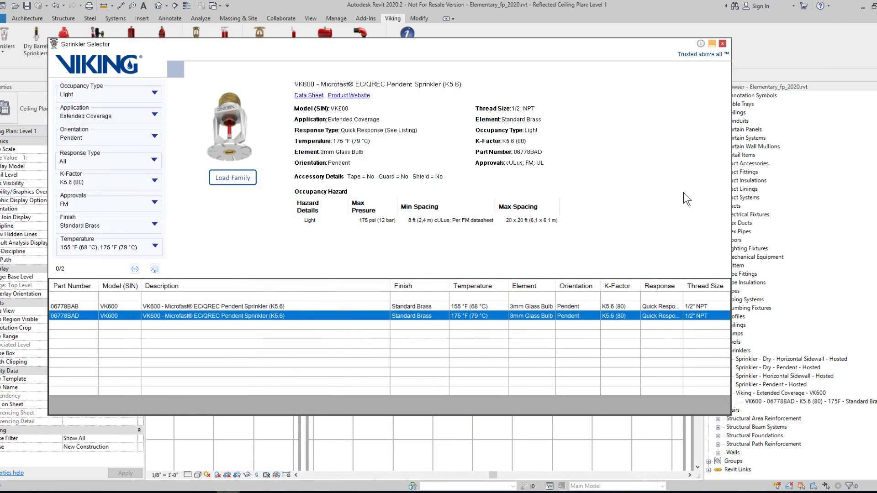
click(155, 269)
click(133, 269)
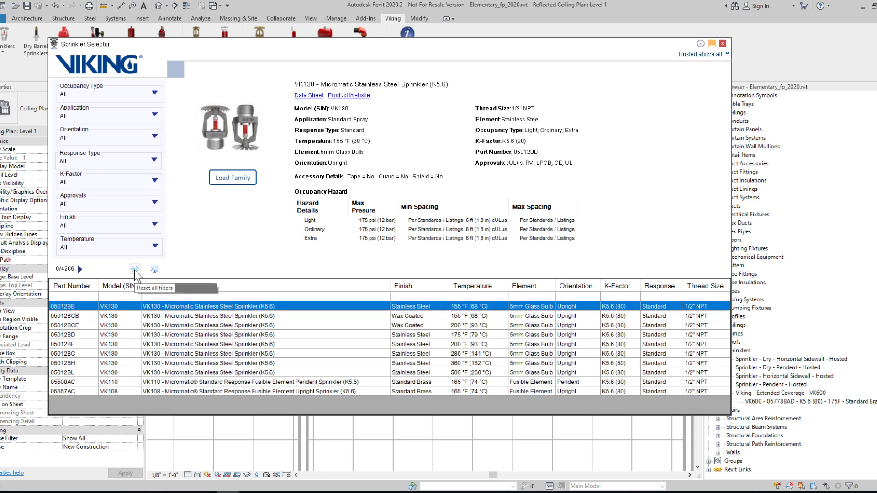
click(134, 270)
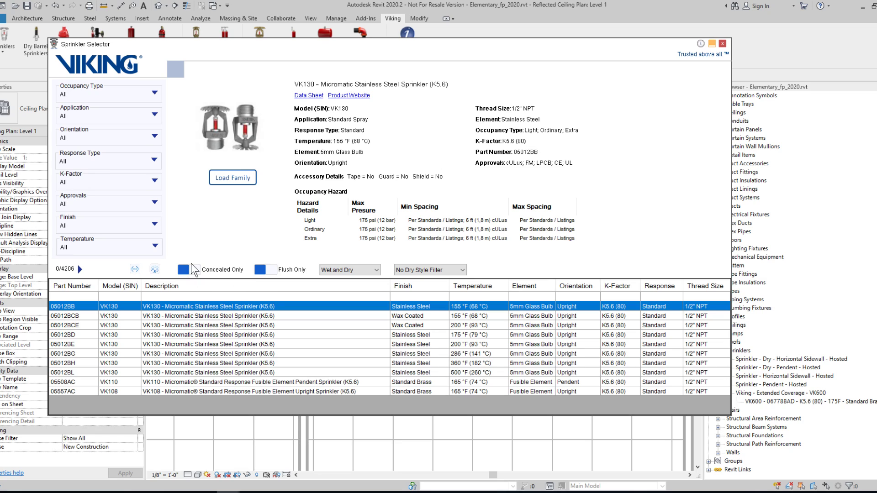
Limit the list to Dry Only sprinklers in the Recessed Adjustable style.
click(332, 271)
click(334, 294)
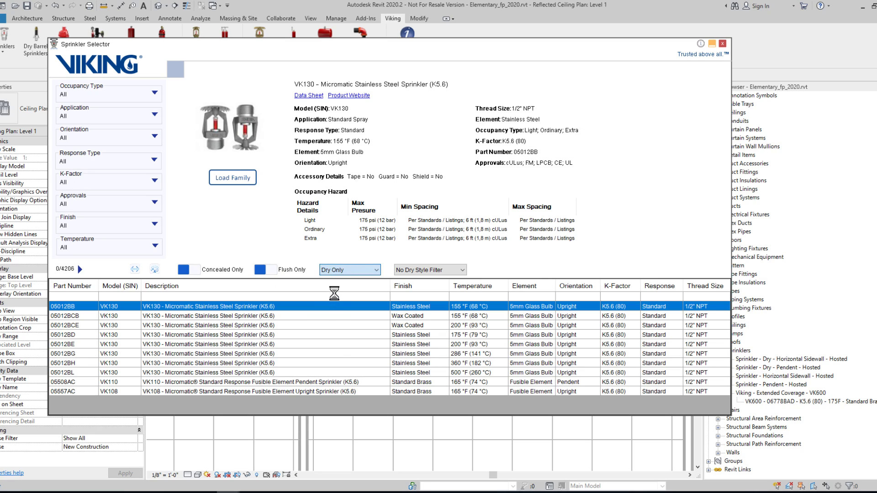
click(410, 268)
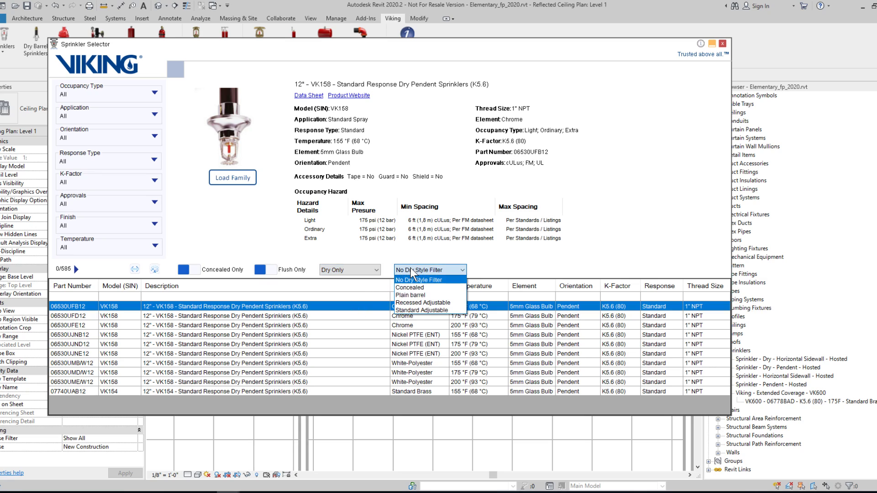
click(425, 303)
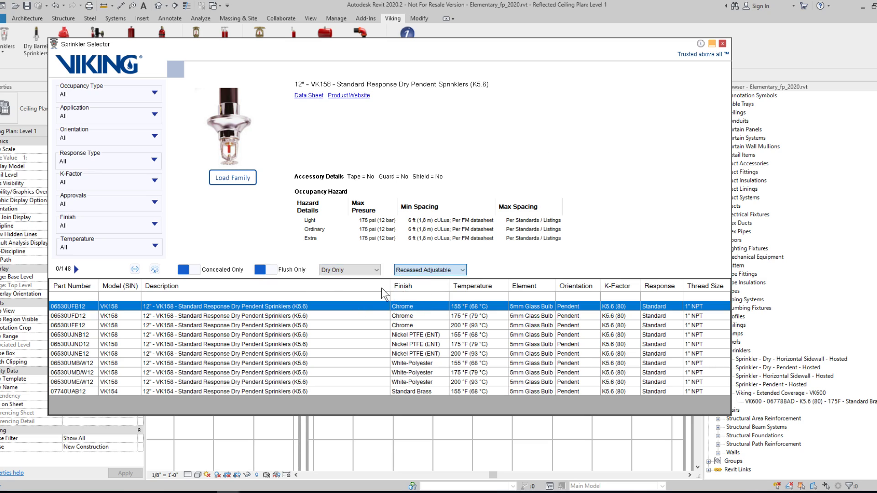
Filter to K11.2 (160), Extra occupancy, 205 °F (96 °C) and White-Polyester finish, leaving two VK545 parts.
click(153, 181)
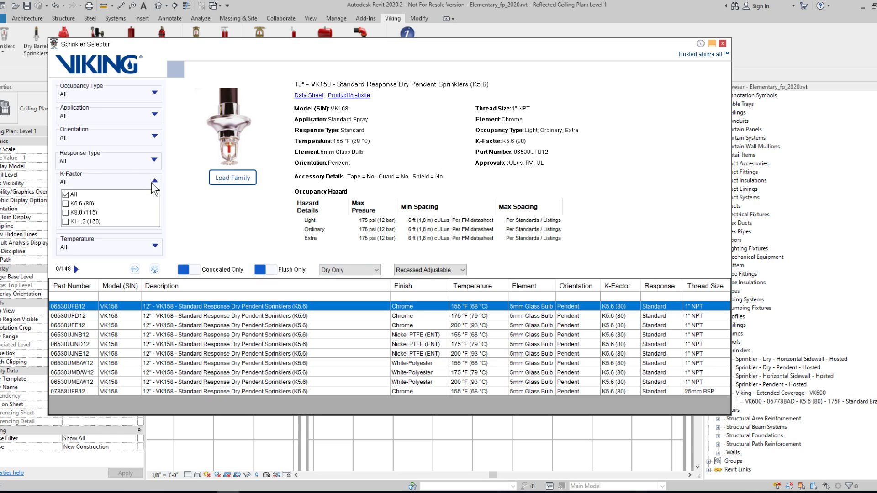
click(70, 220)
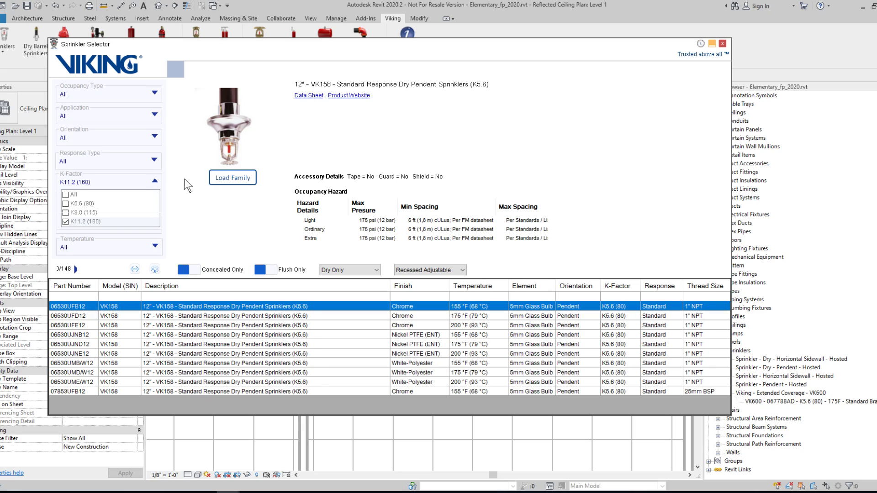
click(150, 115)
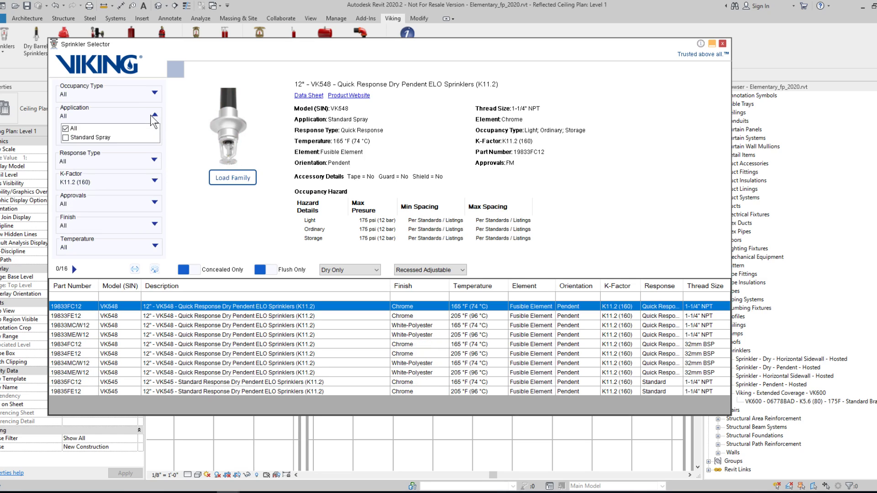
click(154, 93)
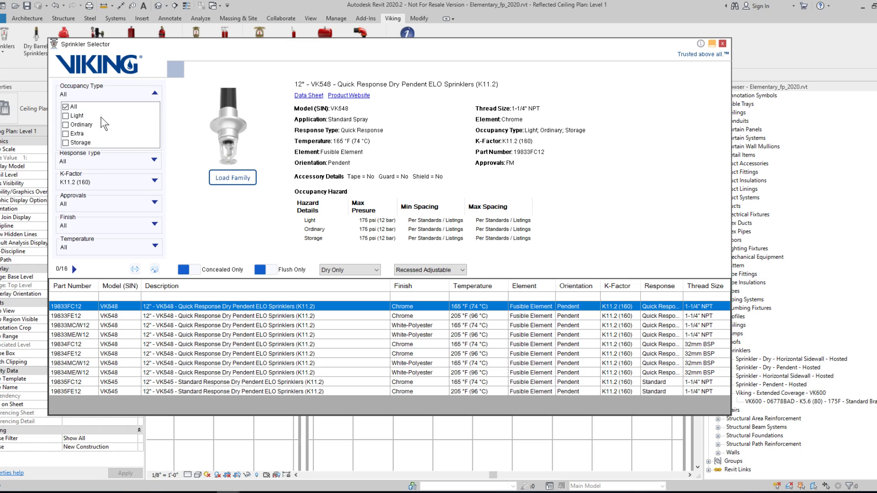
click(81, 133)
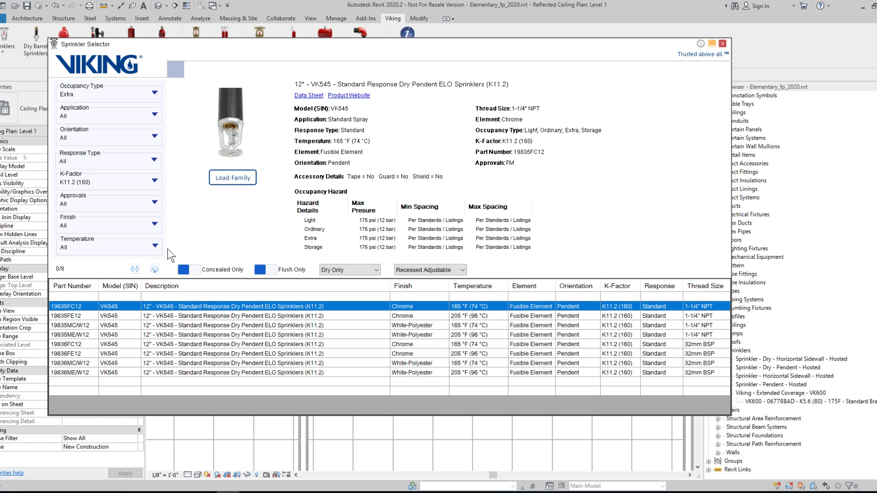
click(155, 246)
click(90, 278)
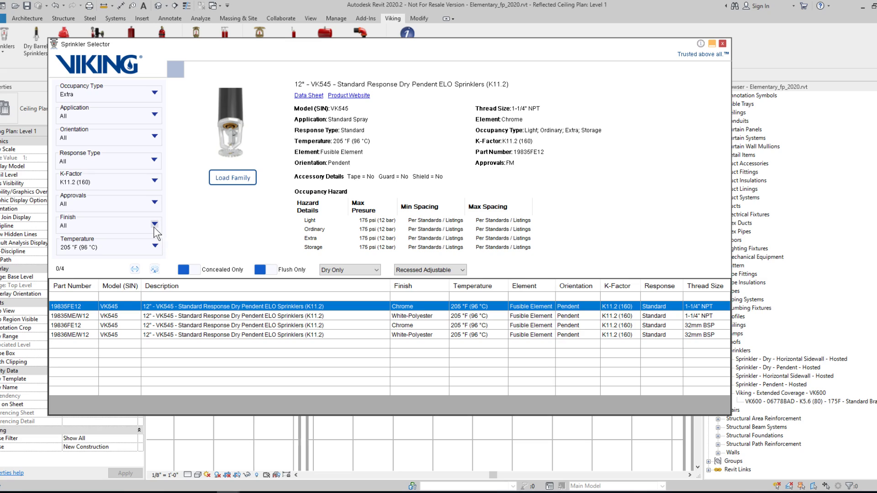
click(154, 223)
click(93, 256)
click(205, 246)
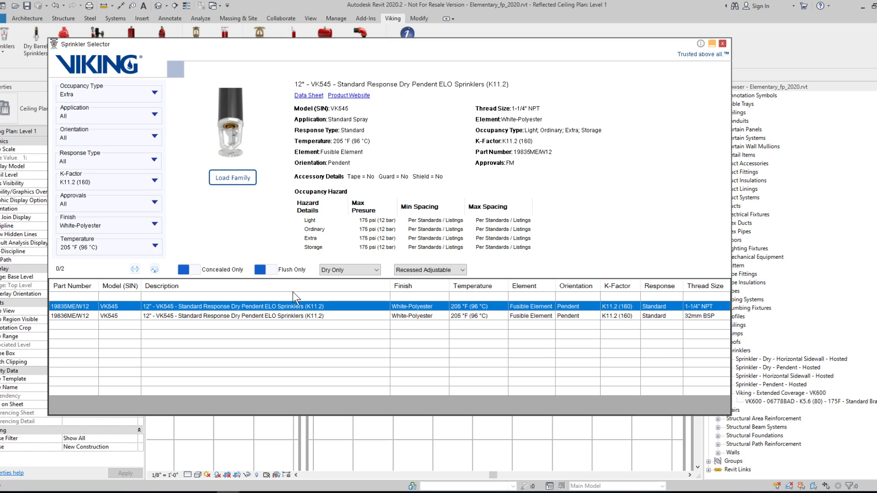
Enter NPT in the Thread Size column filter of the parts list.
click(700, 295)
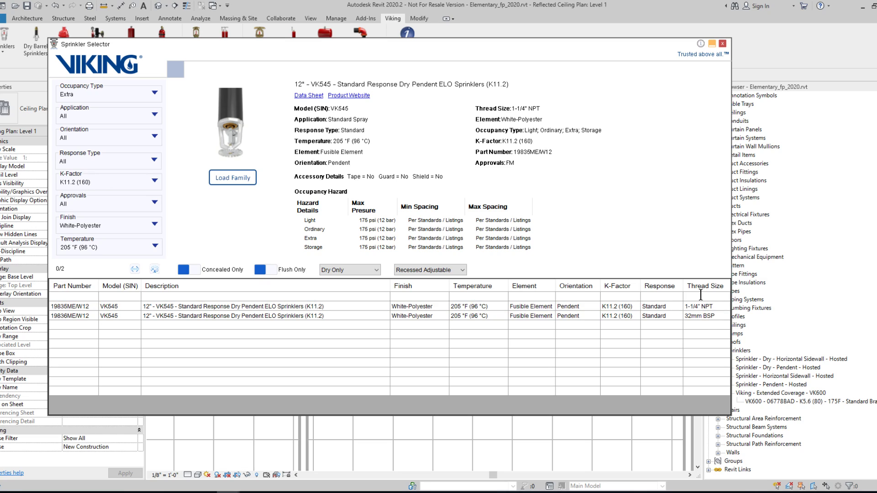
text(NP)
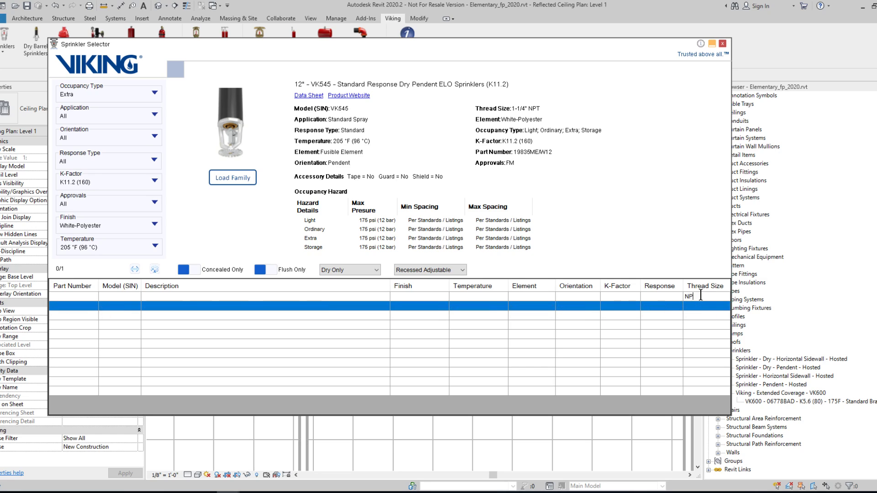
text(T)
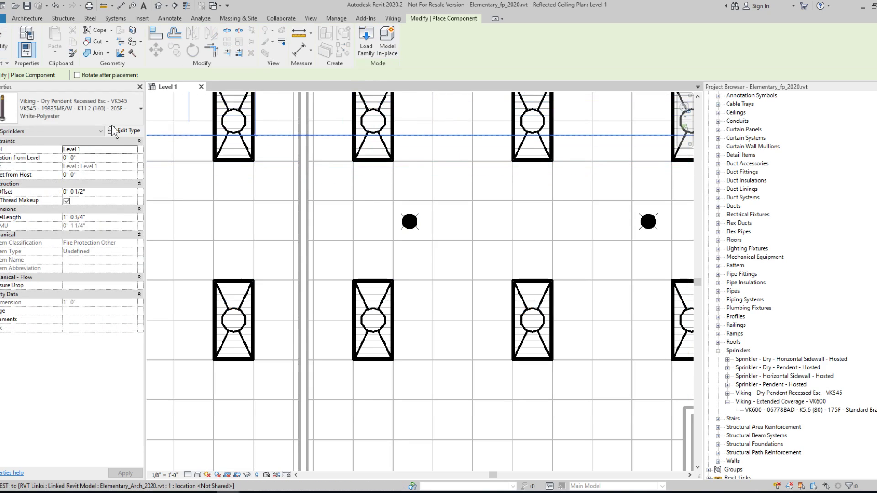
Place the VK545 dry pendent sprinkler at 8' 0" elevation beside the existing sprinkler.
click(92, 157)
text(8)
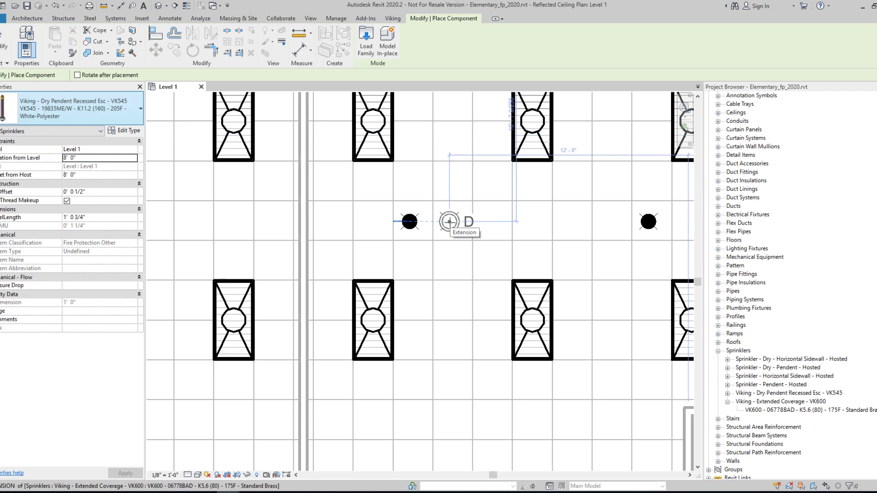
click(449, 222)
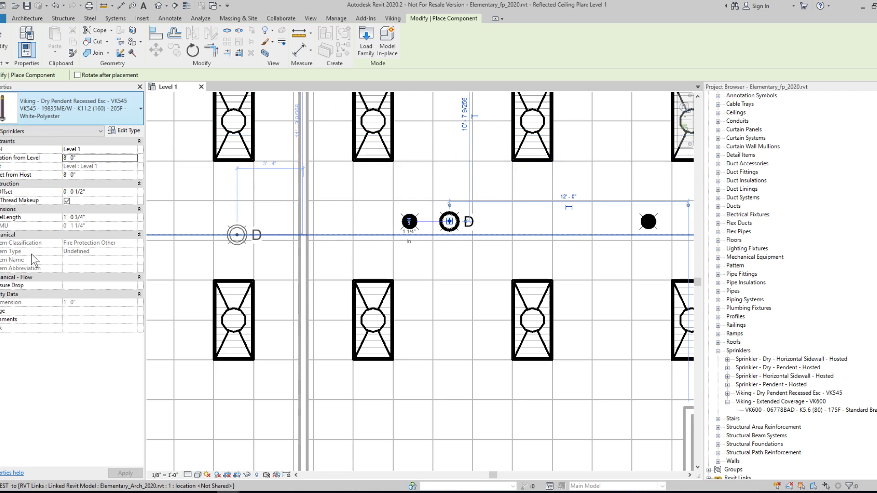